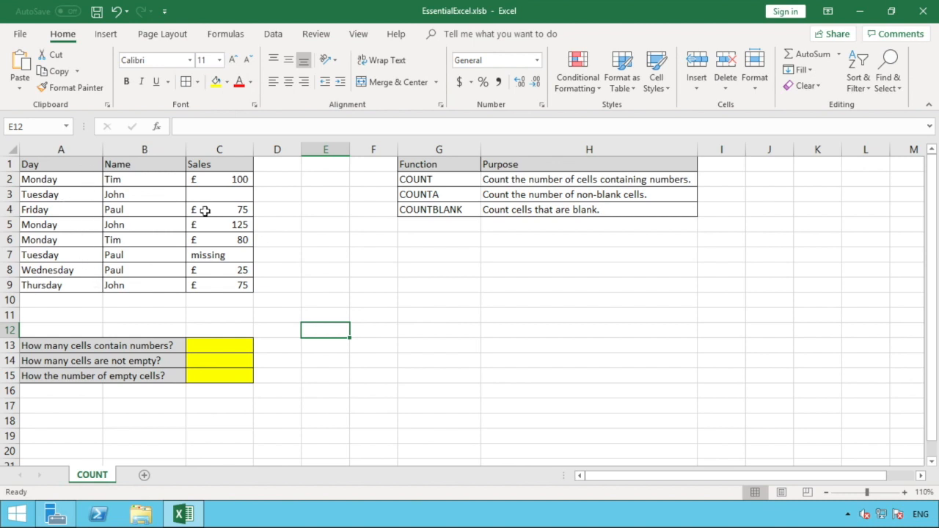
click(165, 179)
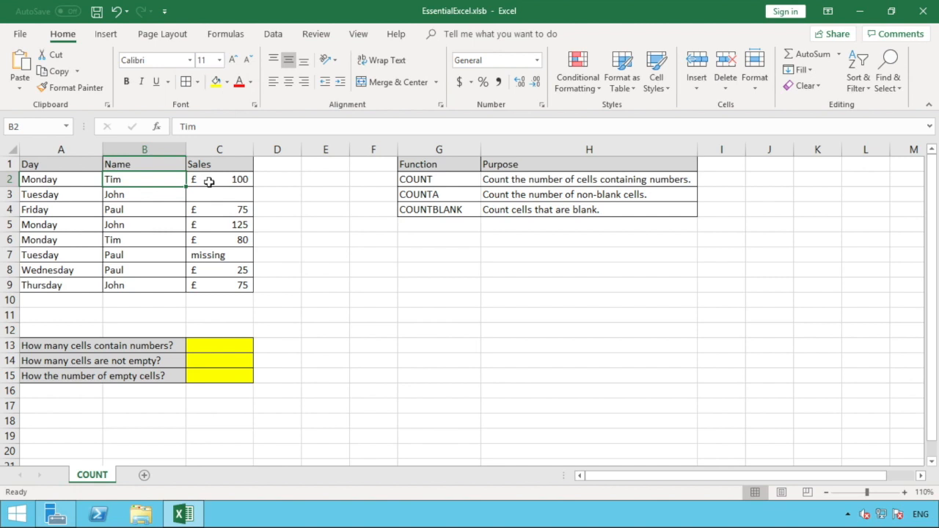
click(67, 178)
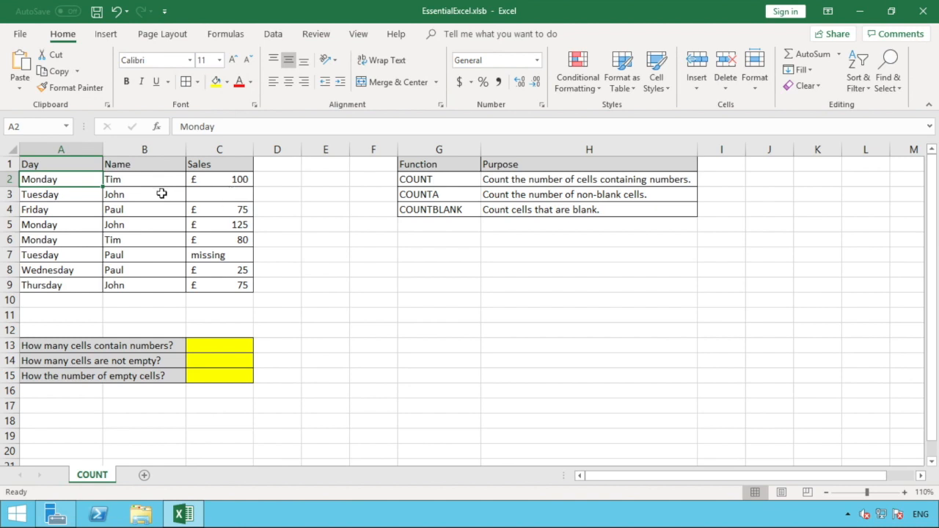
click(216, 193)
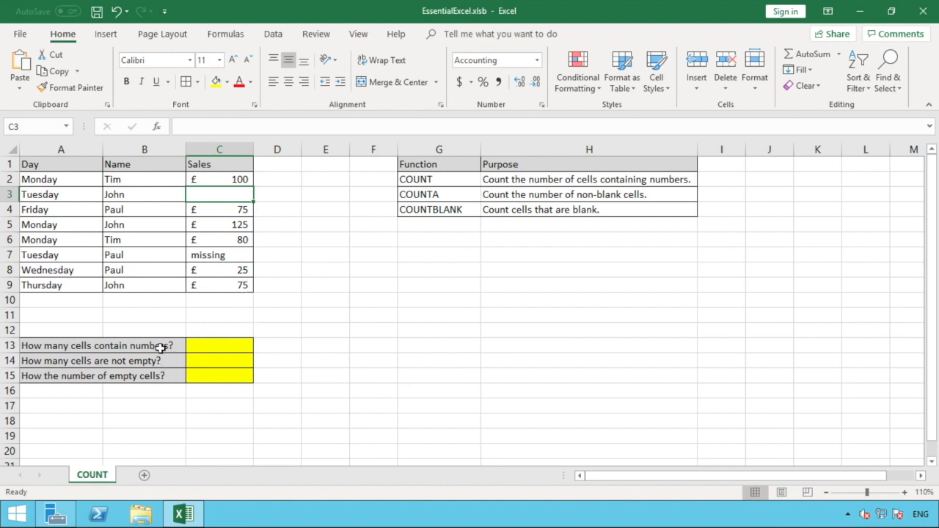
Enter the formula =COUNT(C2:C9) in cell C13 to count the Sales cells that contain numbers
click(217, 345)
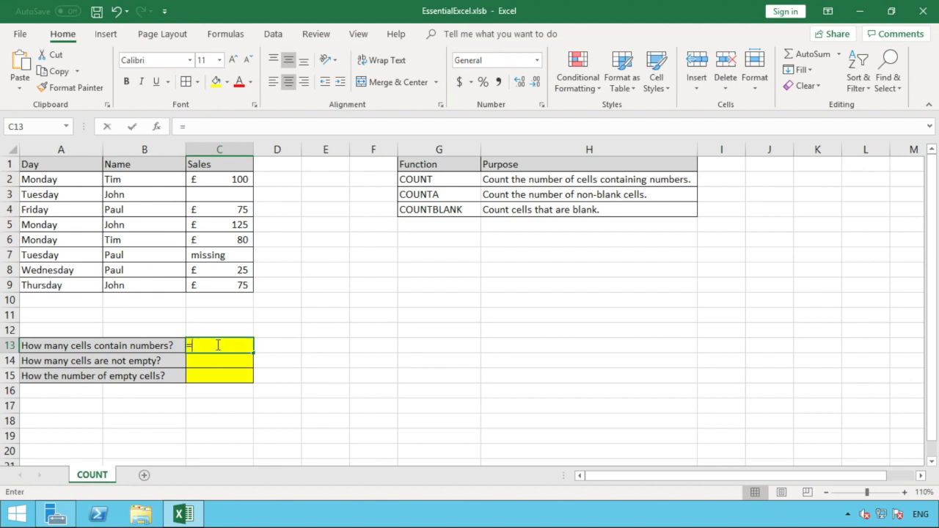
text(=COUNT)
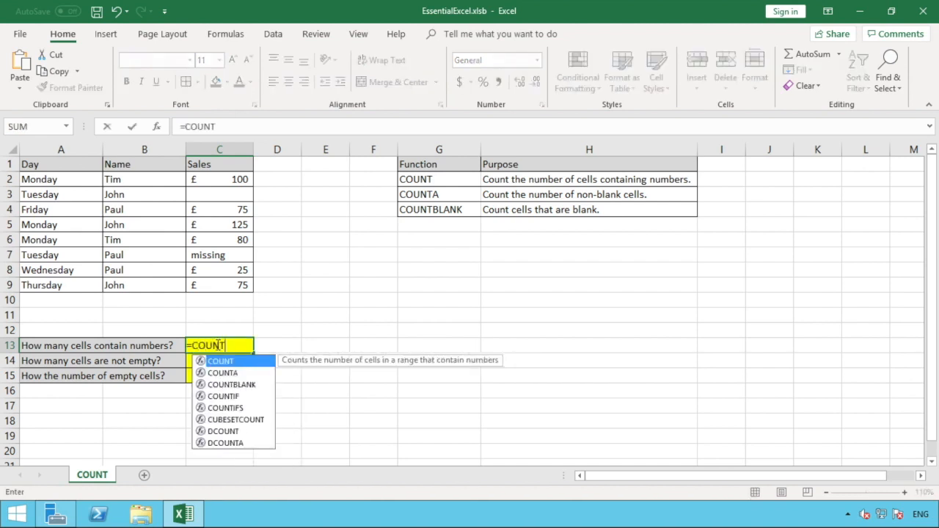
text(()
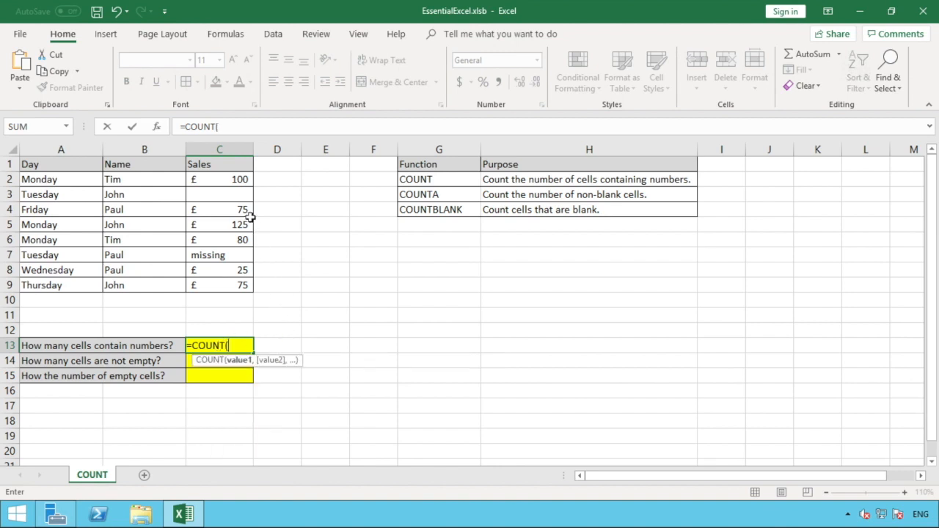
drag(234, 181, 228, 285)
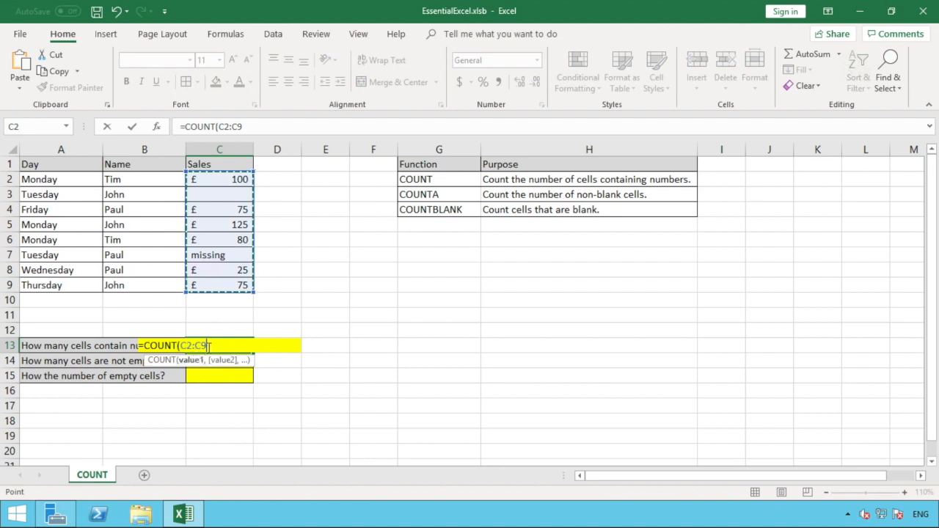
text())
key(Return)
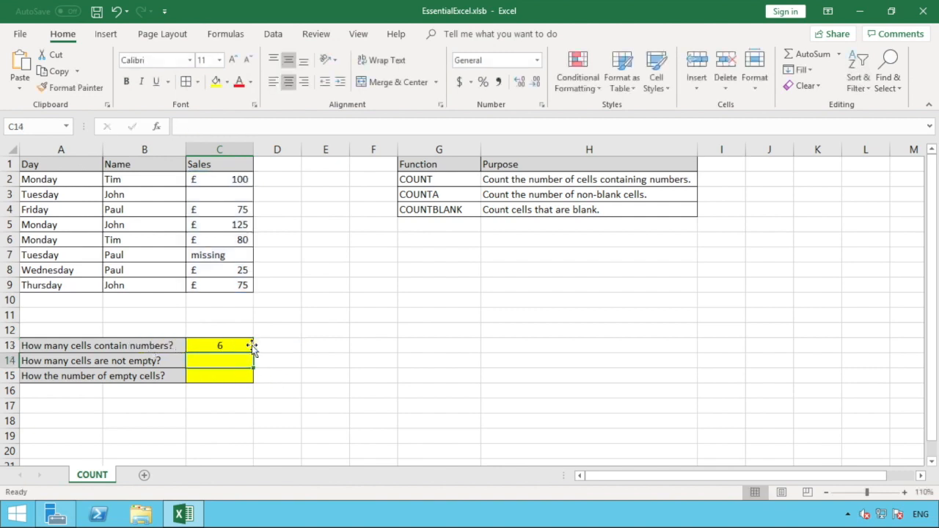
Check each numeric entry in the Sales column from C9 up to C2 against the COUNT result in C13
click(250, 286)
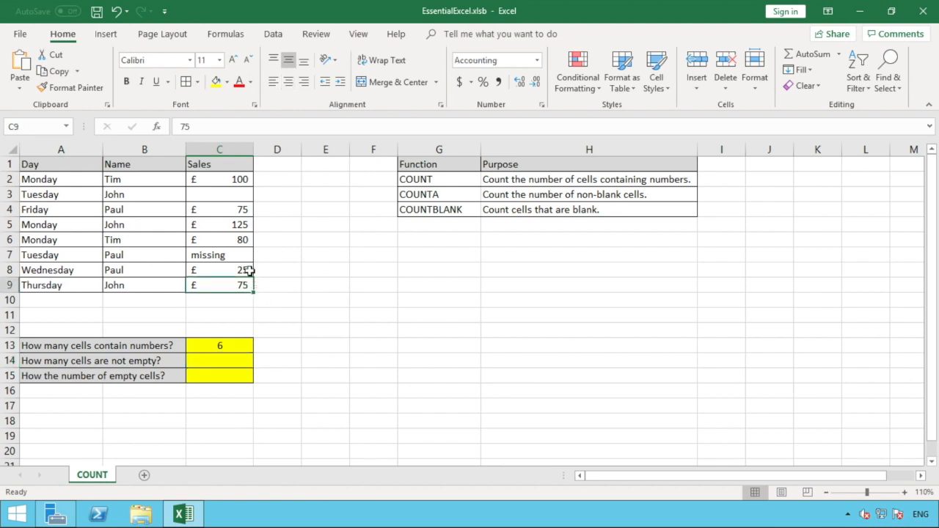
click(250, 272)
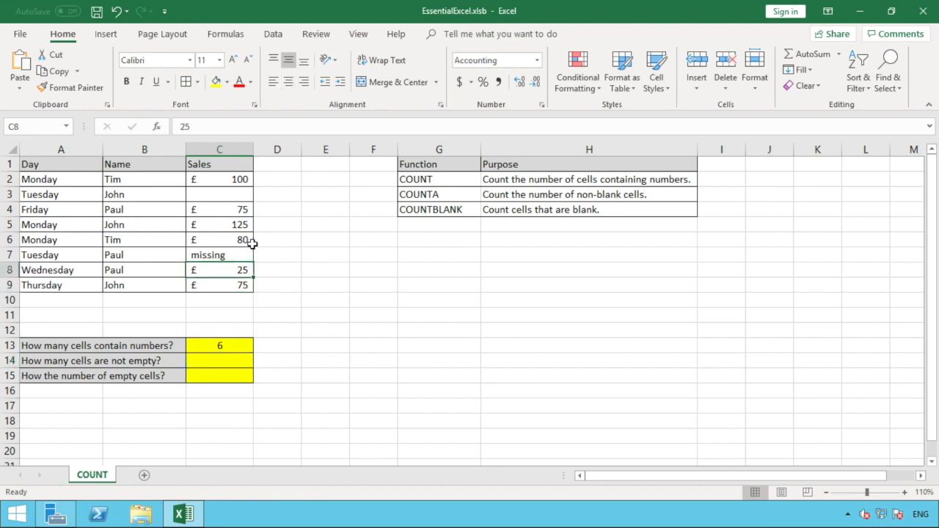
click(250, 240)
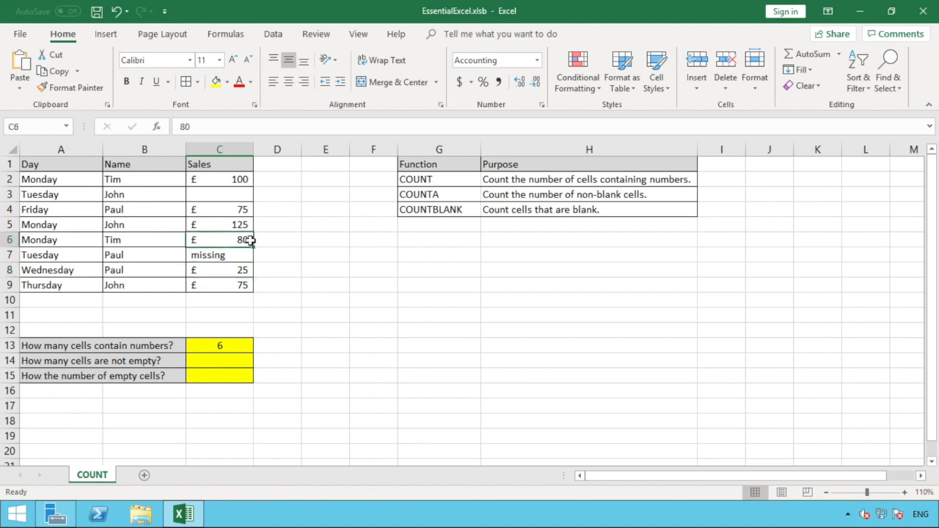
click(251, 226)
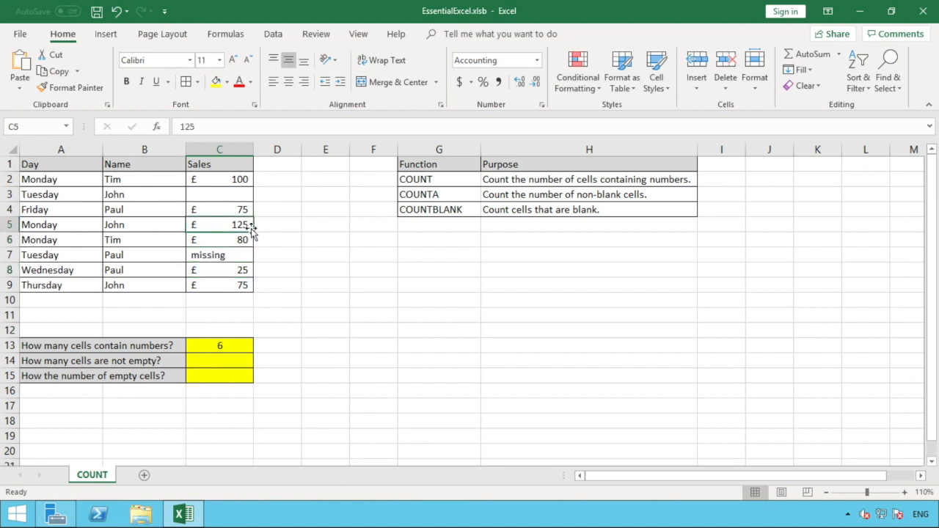
click(249, 211)
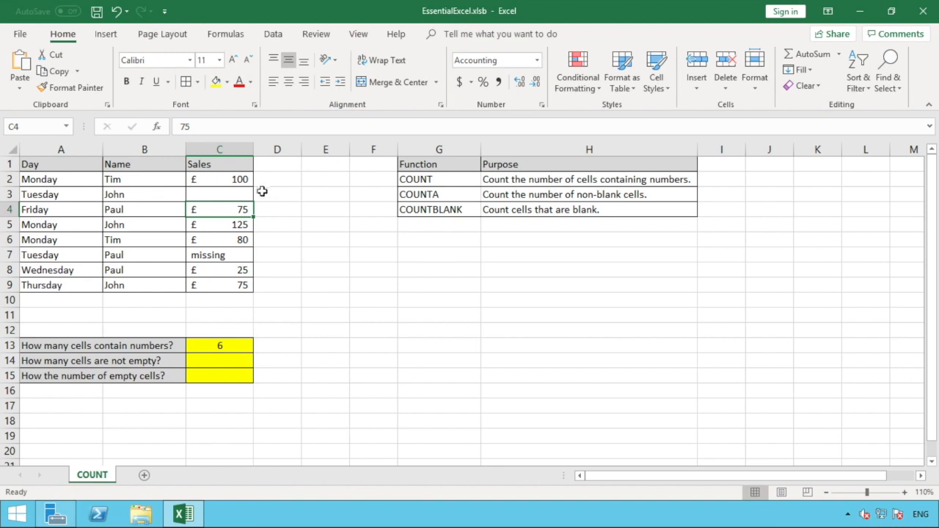
click(248, 179)
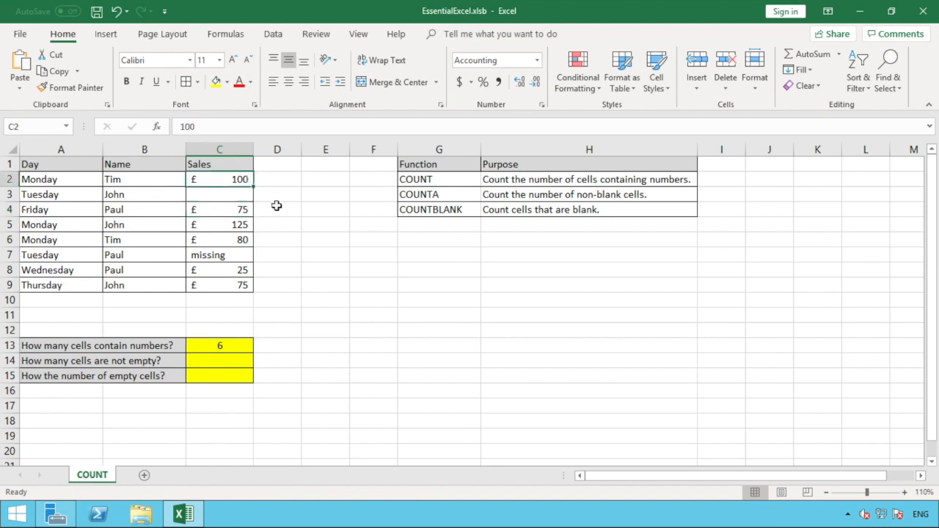
click(236, 342)
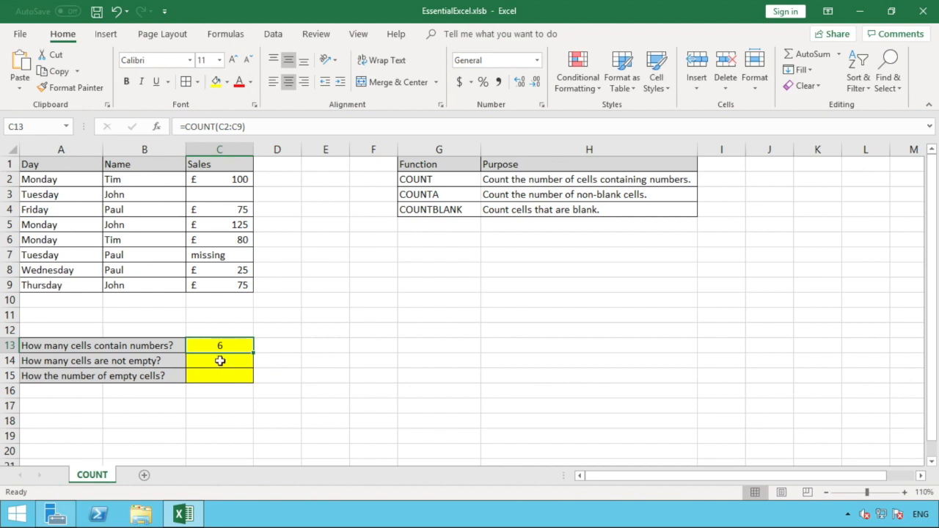
click(220, 360)
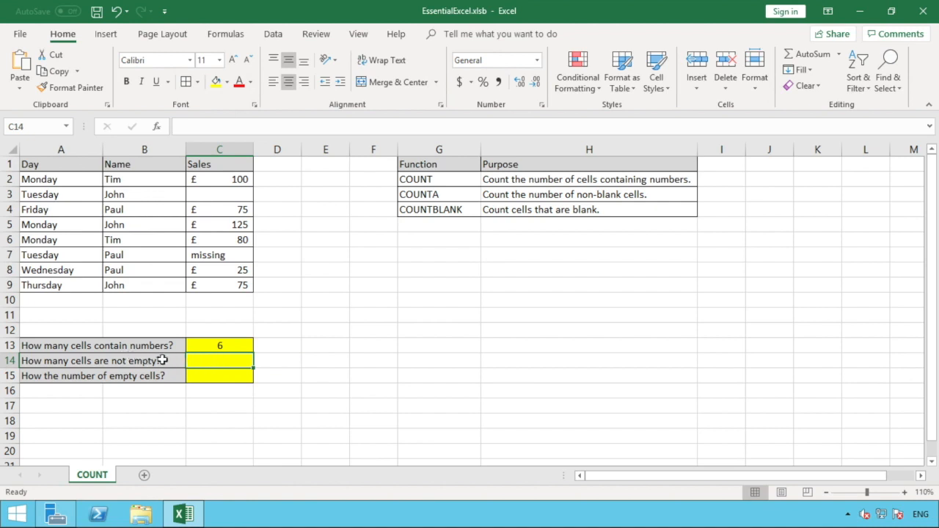
click(237, 347)
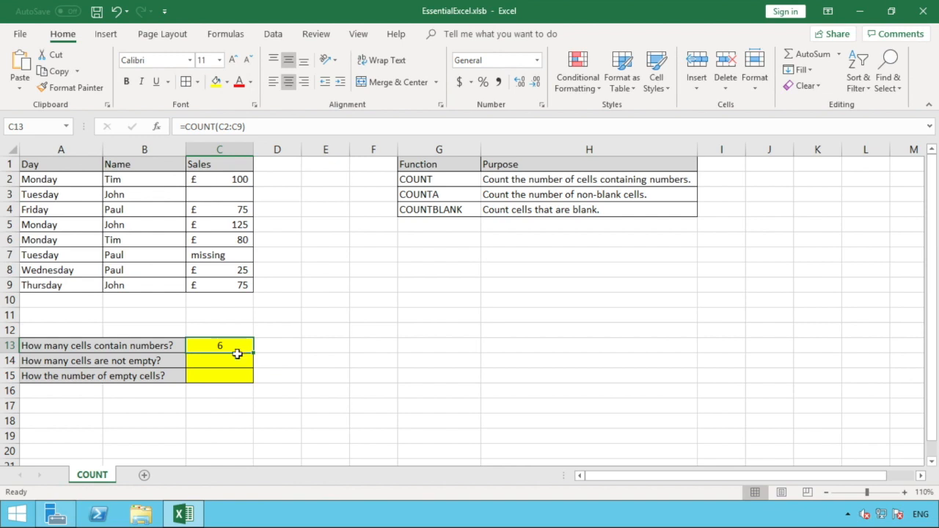
Enter the formula =COUNTA(C2:C9) in cell C14 to count the Sales cells that are not empty
click(234, 360)
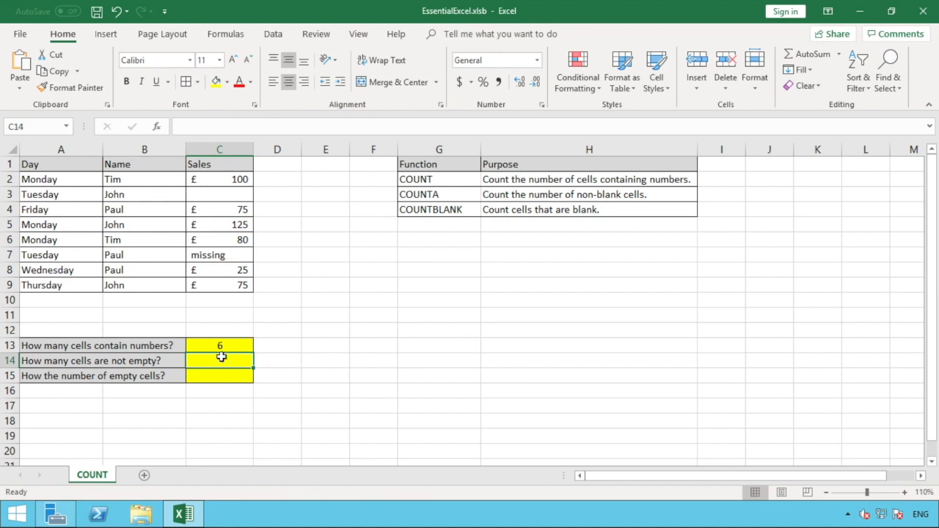
text(=cou)
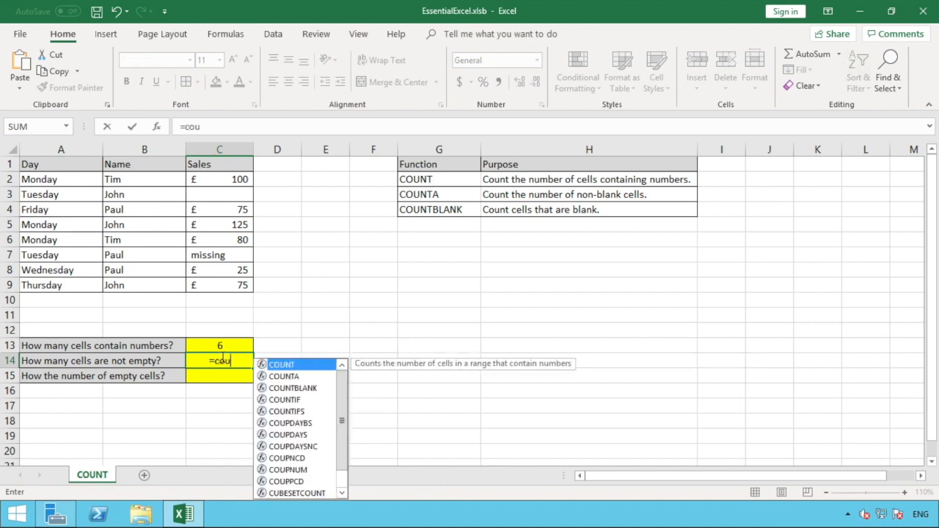
text(nta)
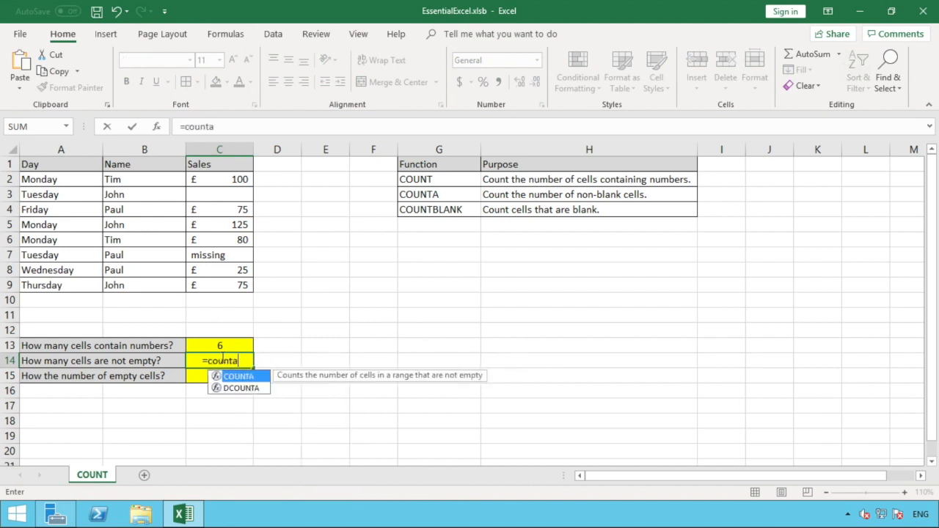
text(()
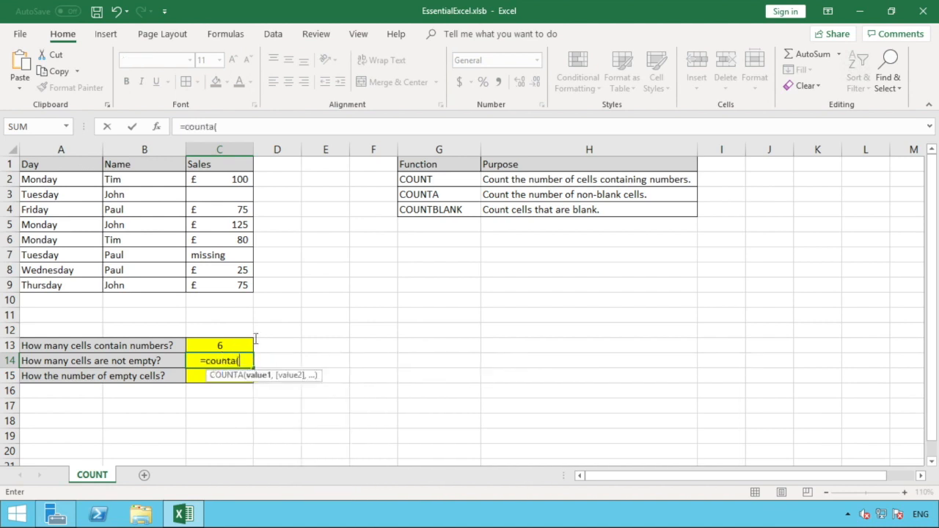
drag(242, 283, 238, 179)
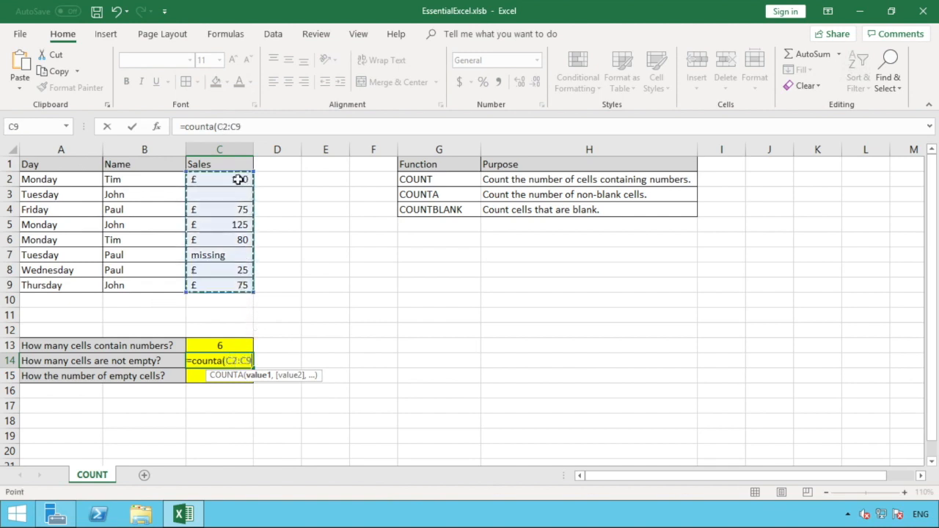
text())
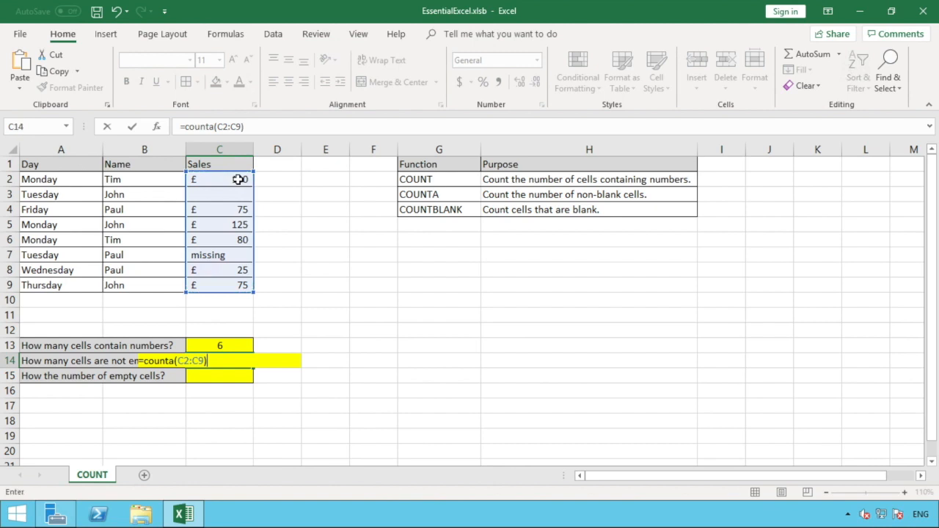
key(Return)
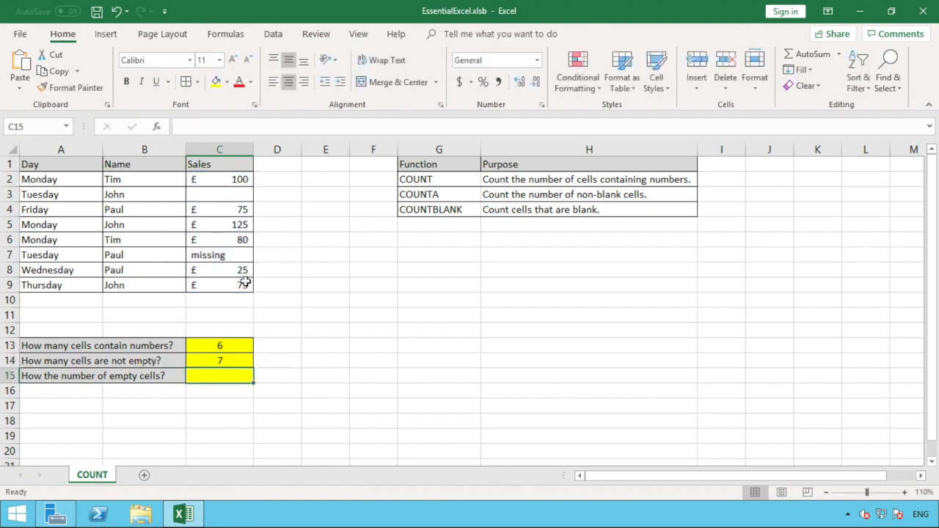
Clear the contents of Sales cell C7 and check the COUNTA result in C14
click(226, 360)
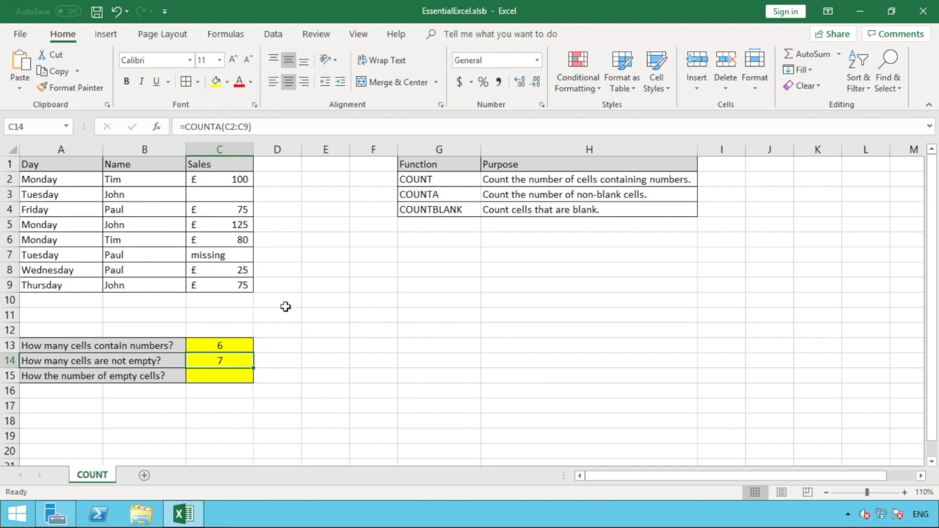
click(235, 256)
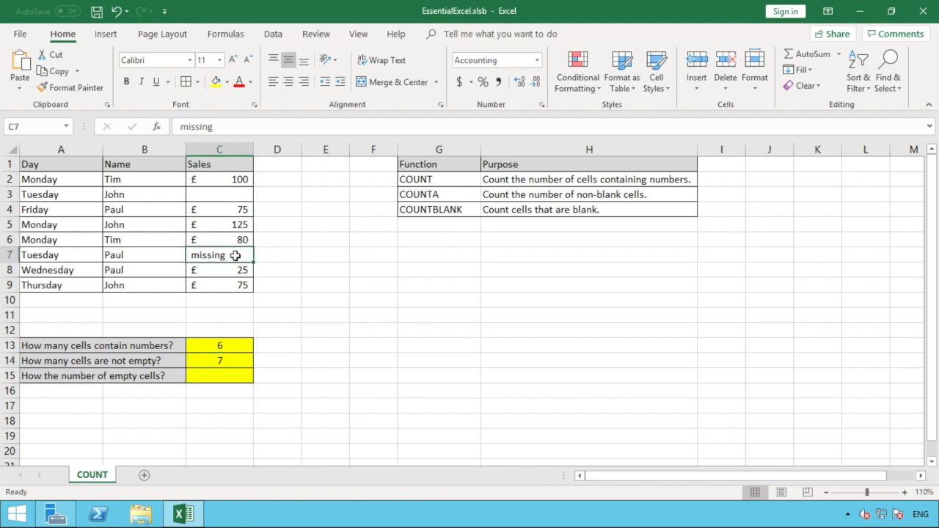
right_click(236, 257)
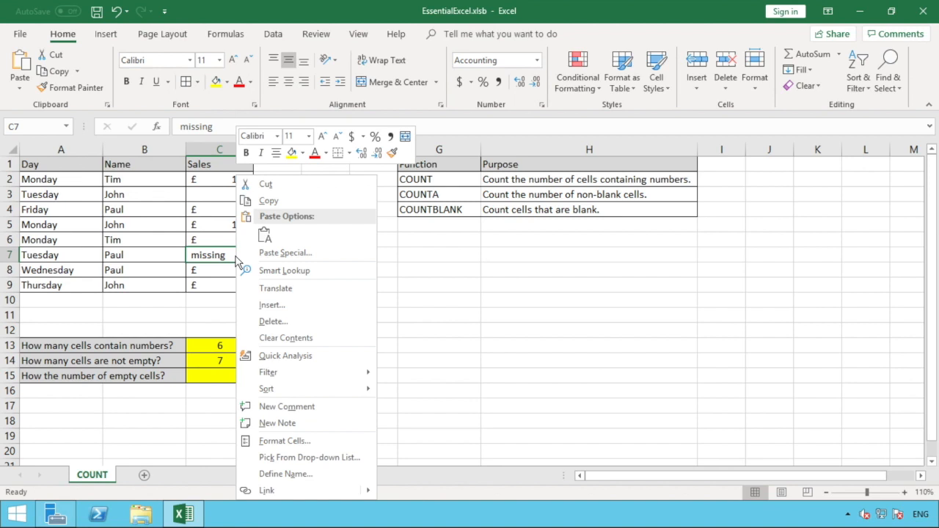
click(283, 338)
click(327, 343)
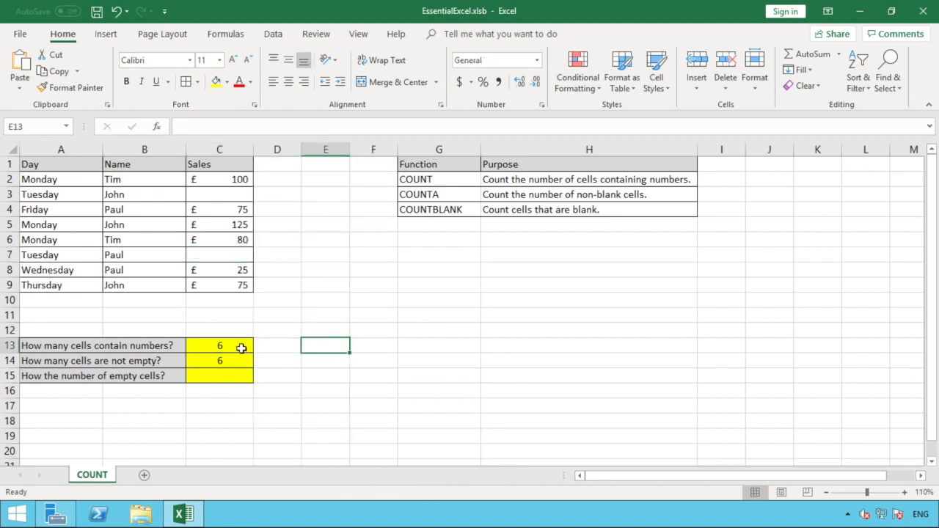
click(244, 285)
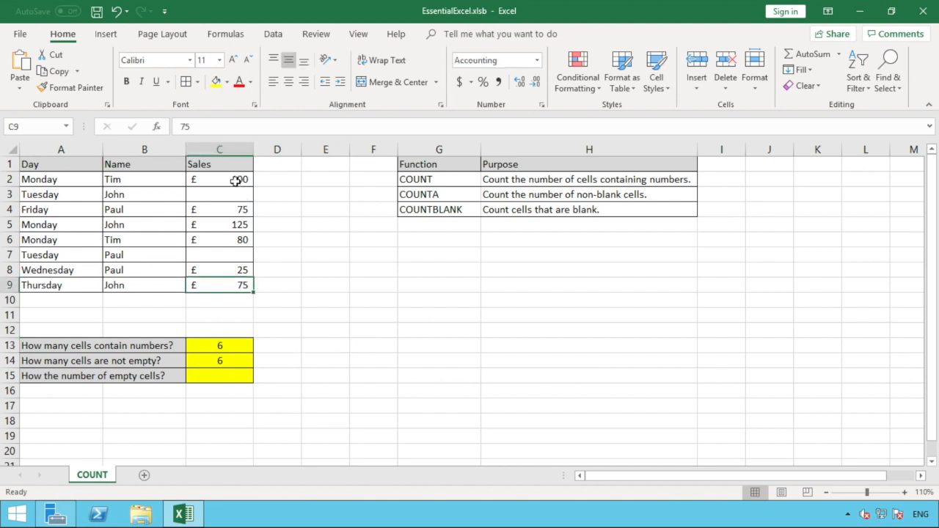
click(237, 358)
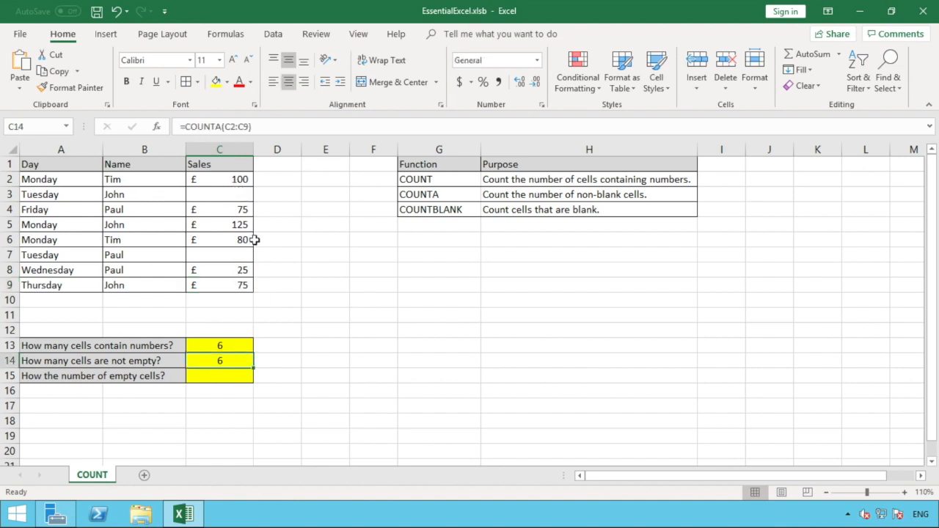
Enter "missing" in Sales cell C7 and compare the COUNT and COUNTA results in C13 and C14
click(235, 257)
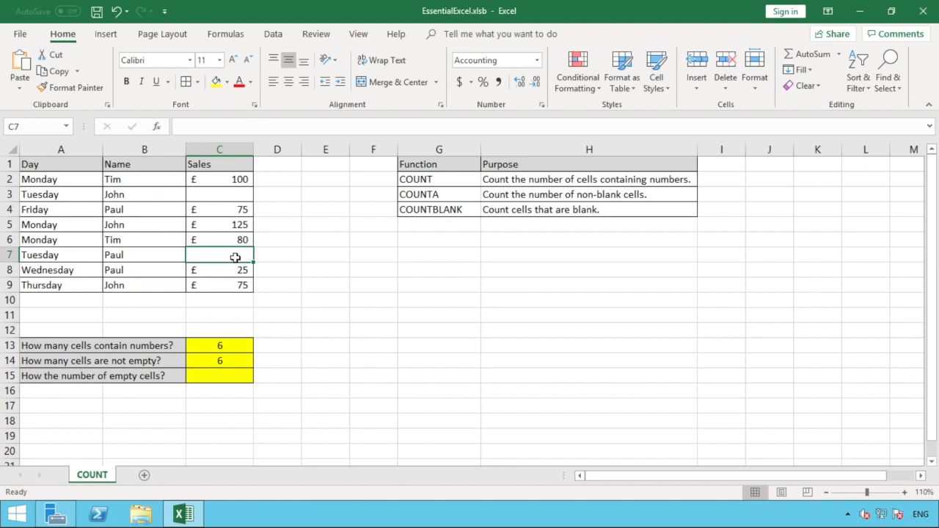
text(missing)
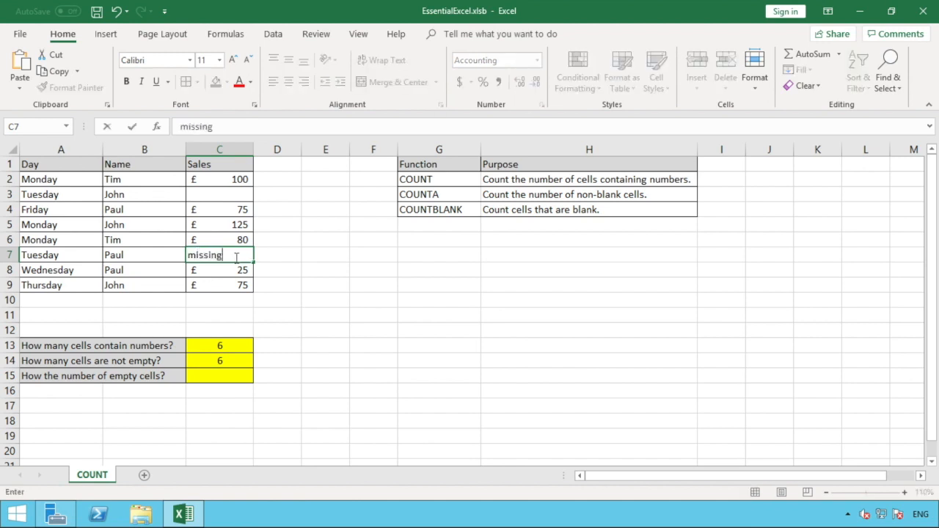
key(Return)
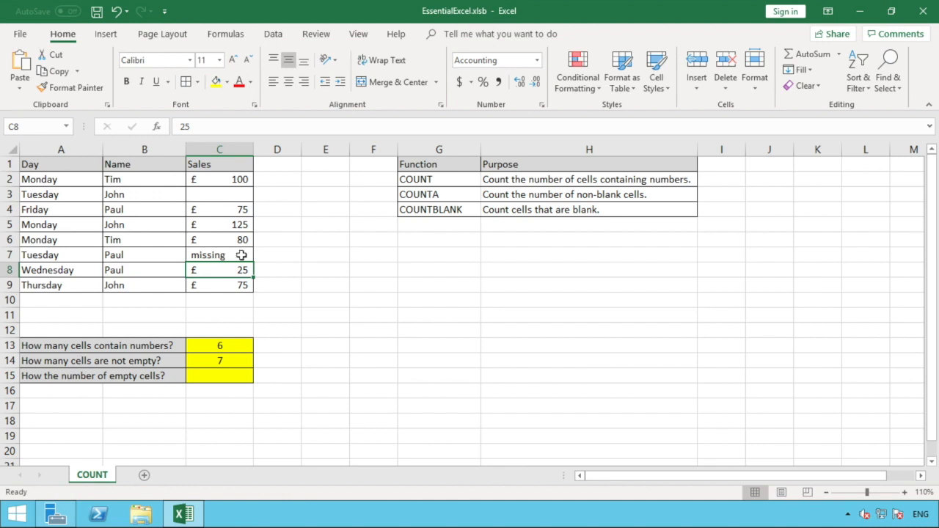
click(238, 344)
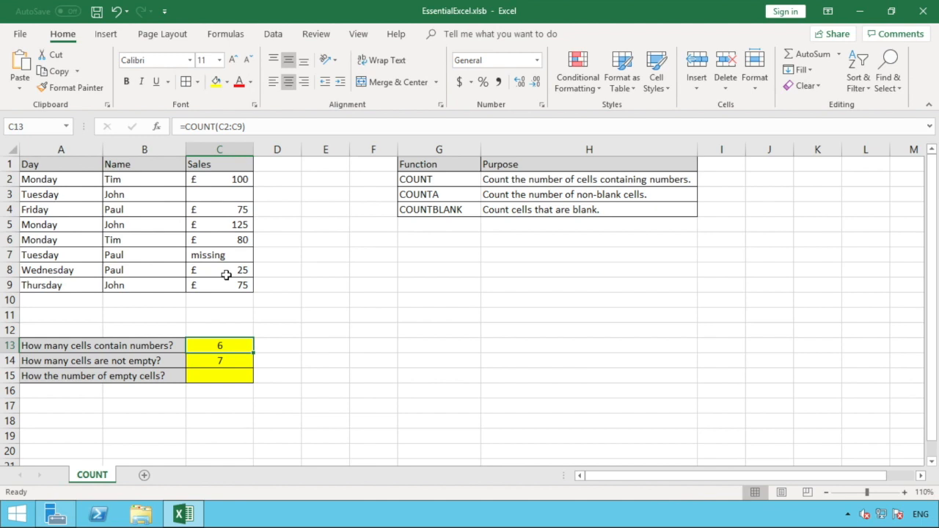
click(237, 360)
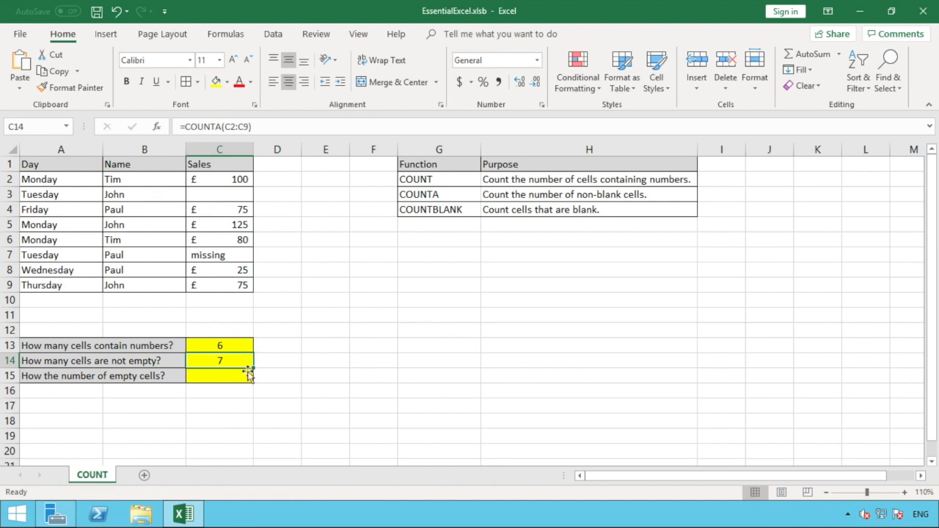
Enter the formula =COUNTBLANK(C2:C9) in cell C15 and compare it with the COUNT and COUNTA results in C13 and C14
click(231, 374)
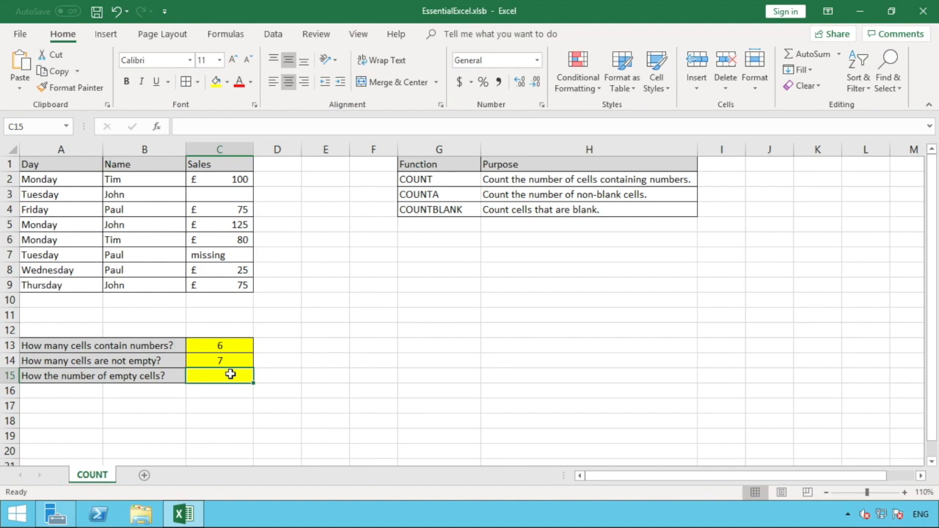
text(=COUNT)
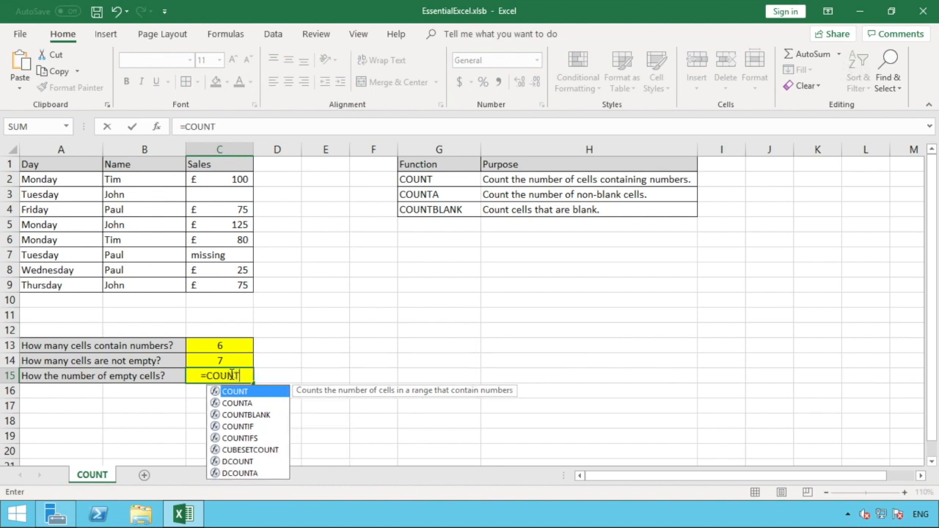
text(BL)
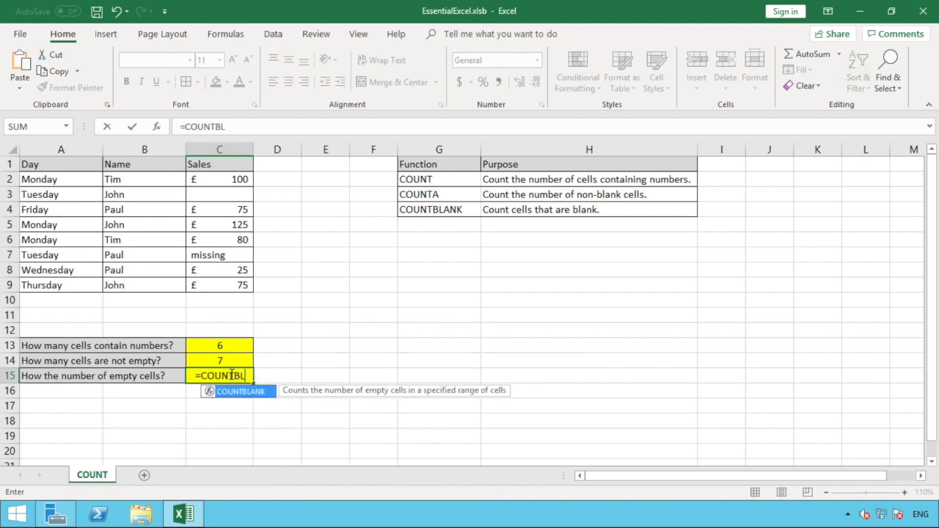
text(ANK()
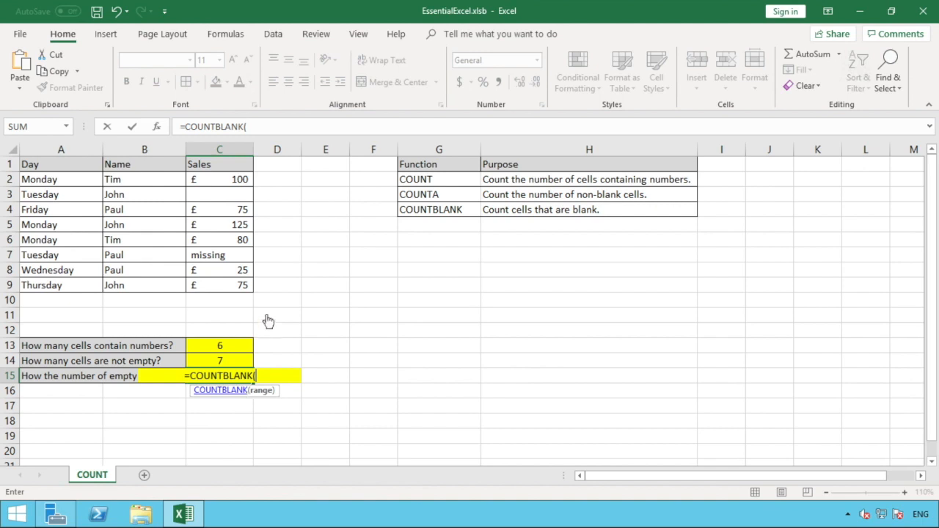
drag(247, 285, 239, 178)
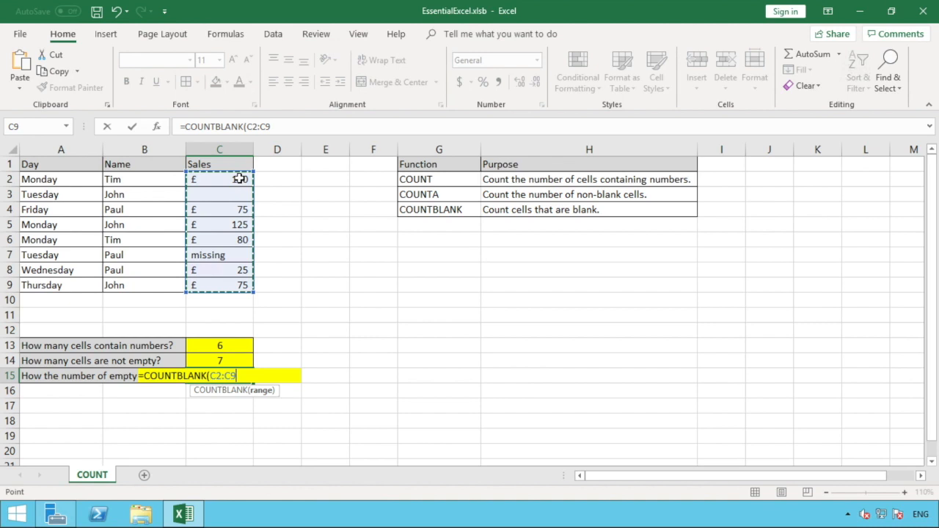
text())
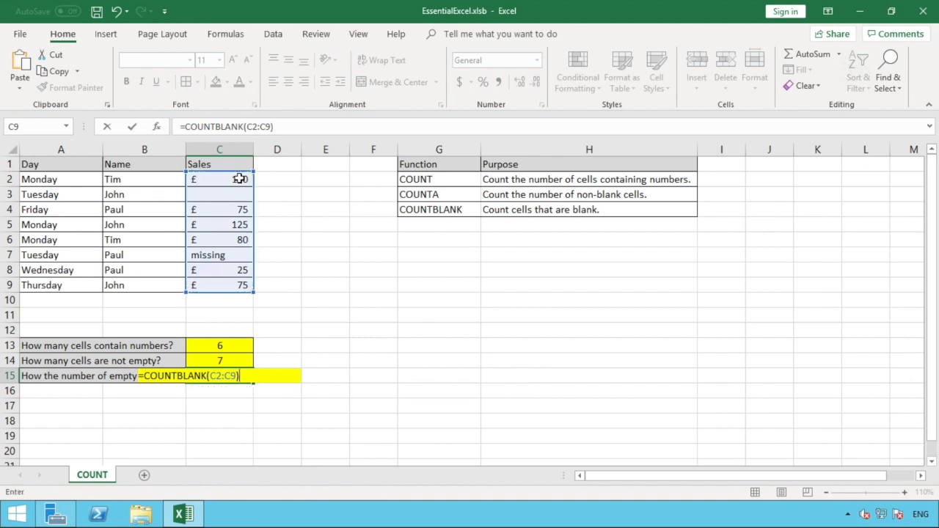
key(Return)
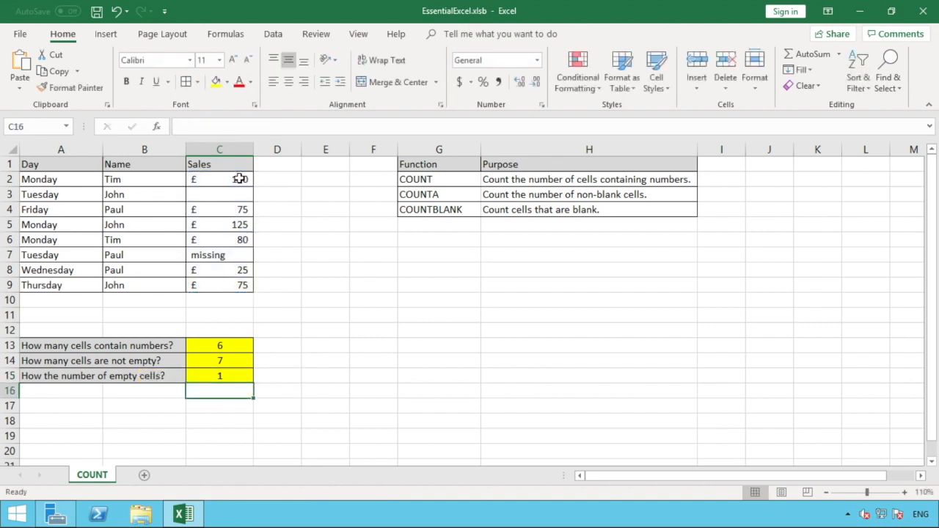
click(238, 377)
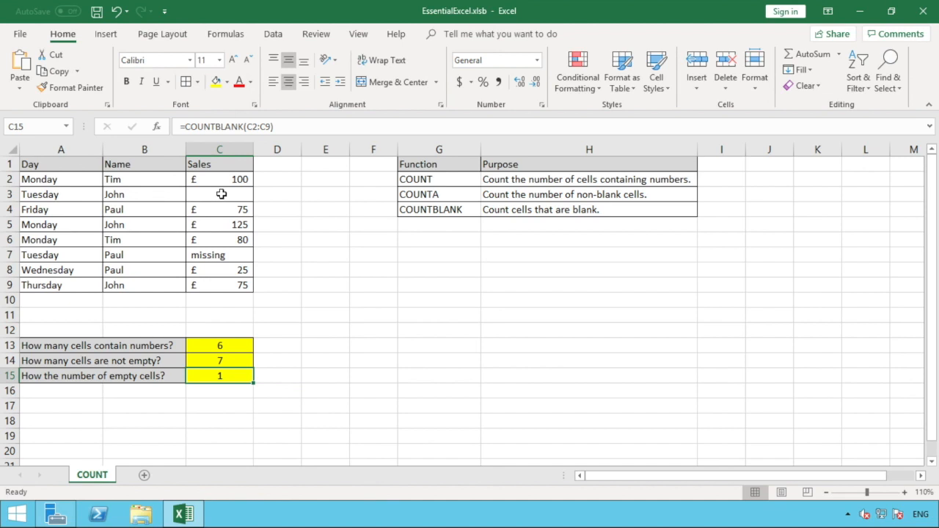
click(248, 346)
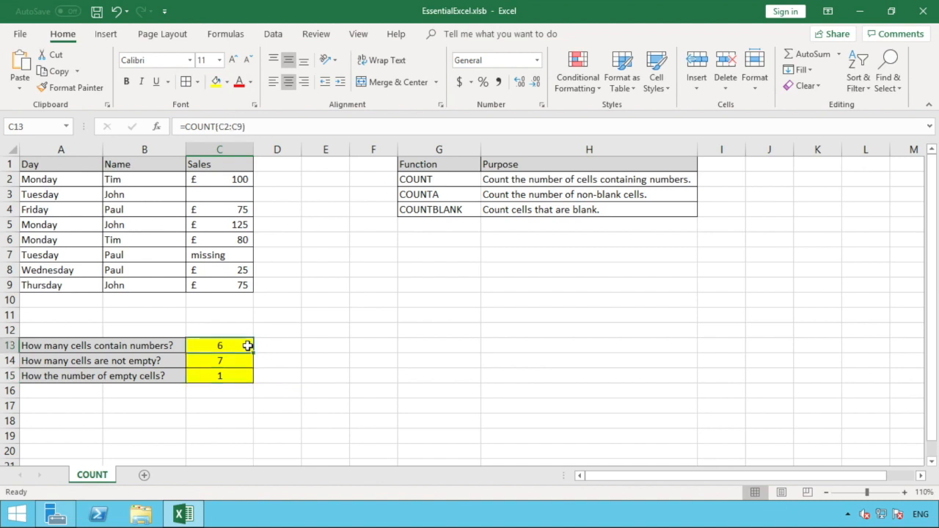
click(239, 361)
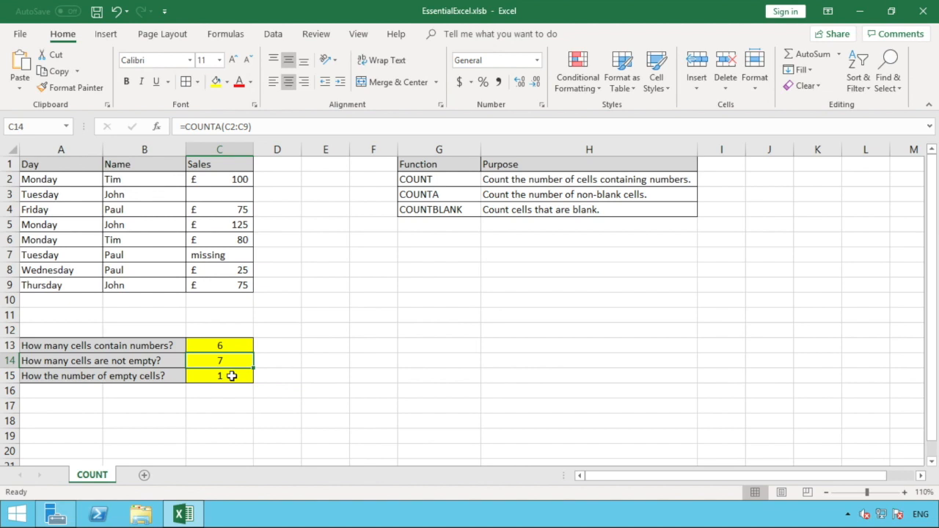
click(232, 376)
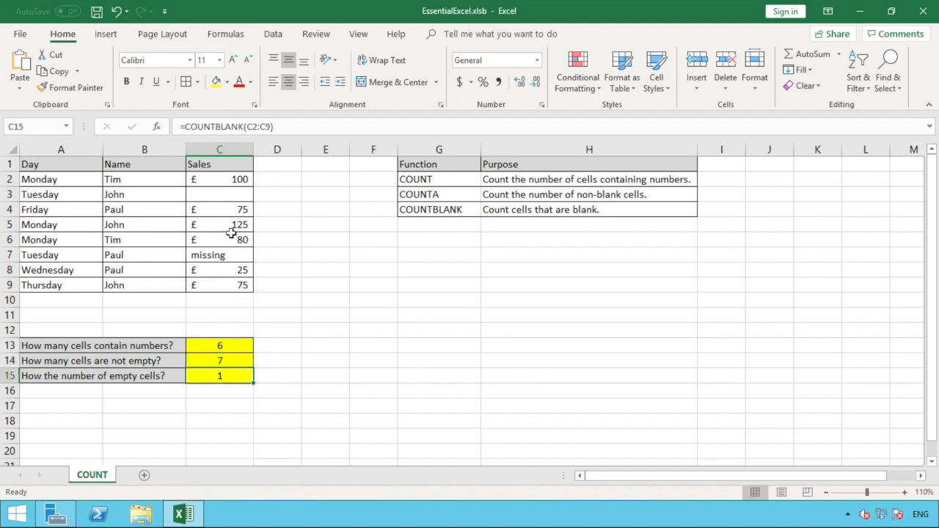
Enter a single space in the empty Sales cell C3 and check the COUNTBLANK and COUNTA results in C15 and C14
click(224, 195)
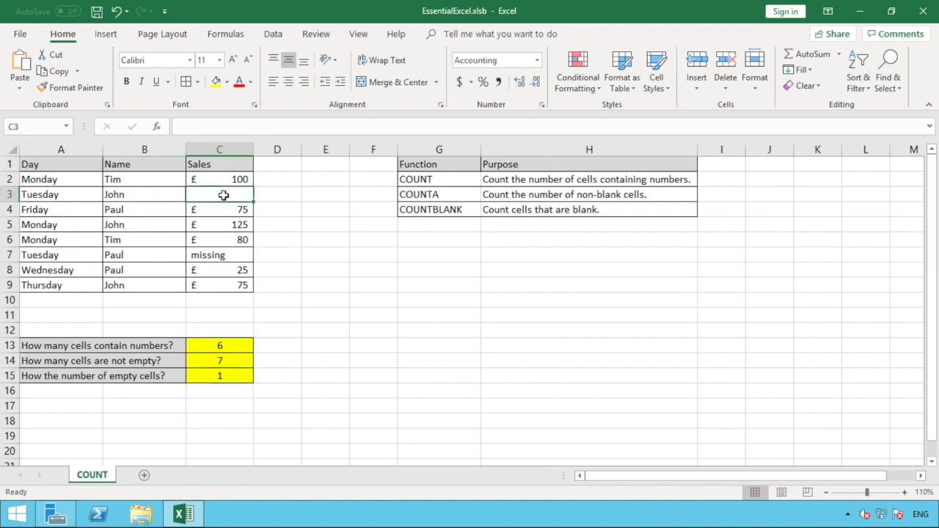
double_click(225, 195)
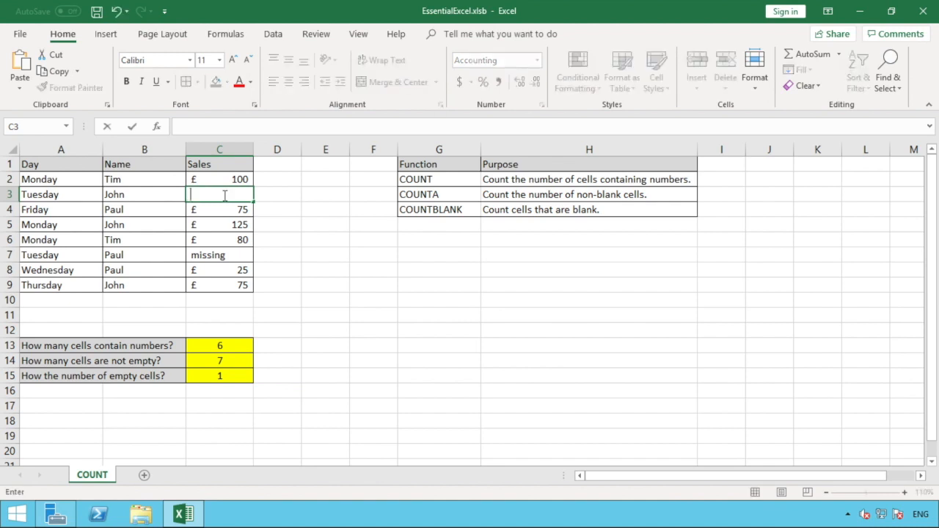
key(Return)
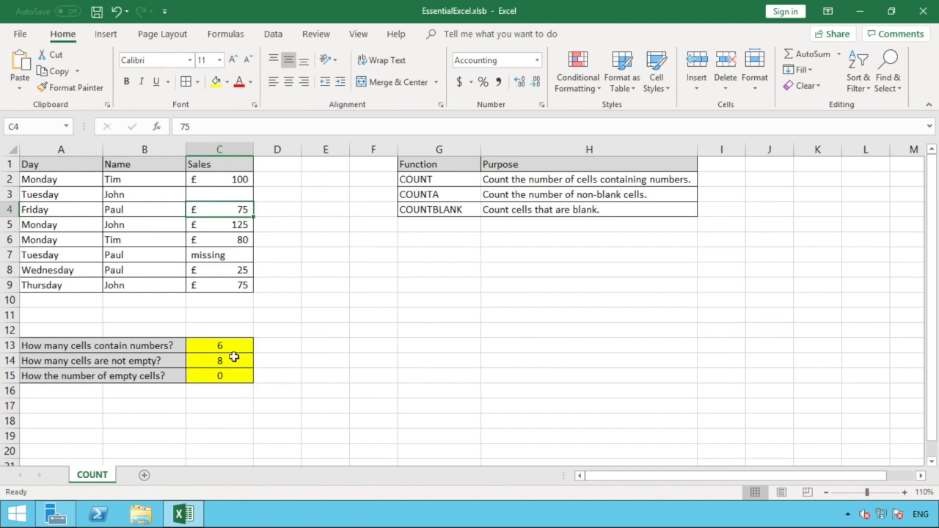
click(226, 196)
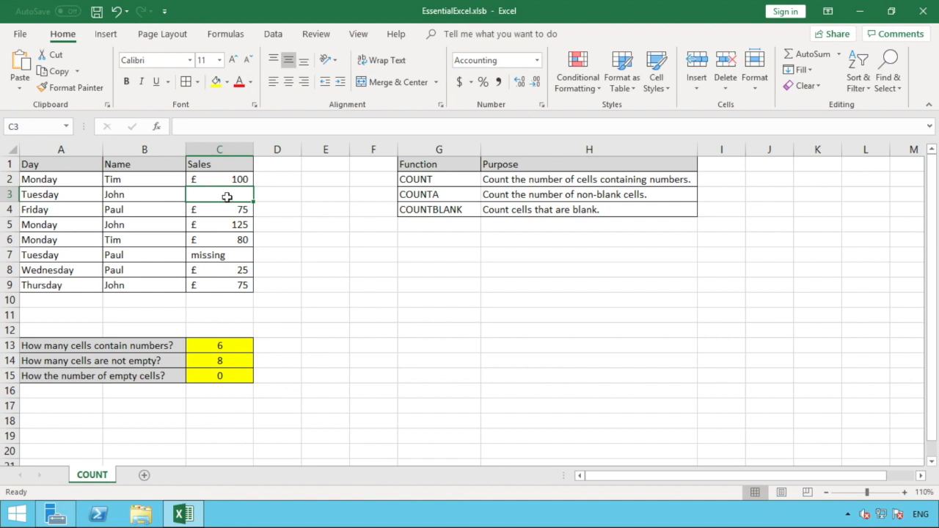
click(238, 375)
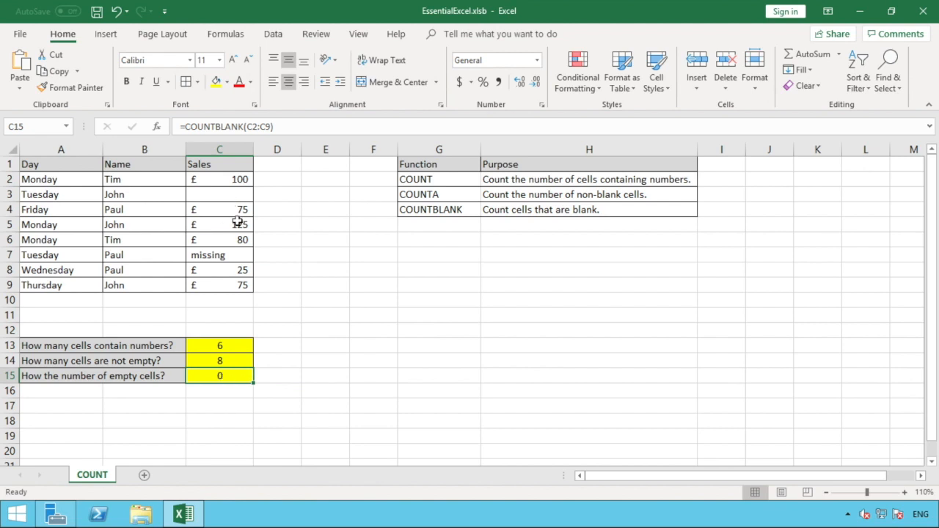
click(218, 363)
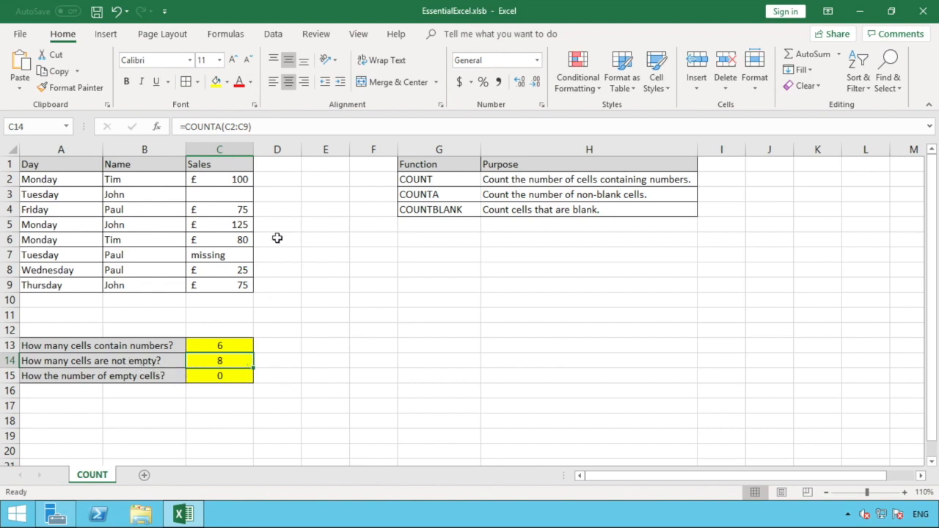
Delete the space from Sales cell C3 so the cell is truly empty, and recheck the count results starting with C13
double_click(237, 193)
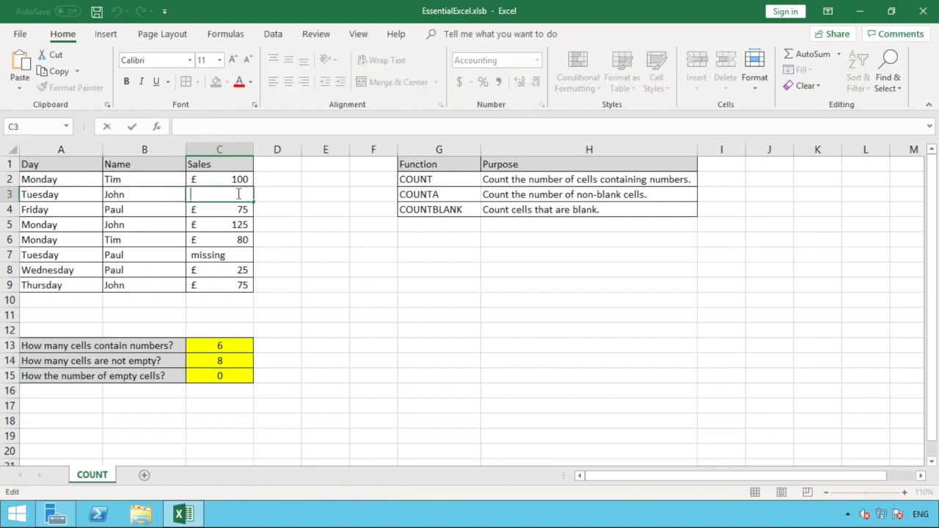
key(BackSpace)
key(Return)
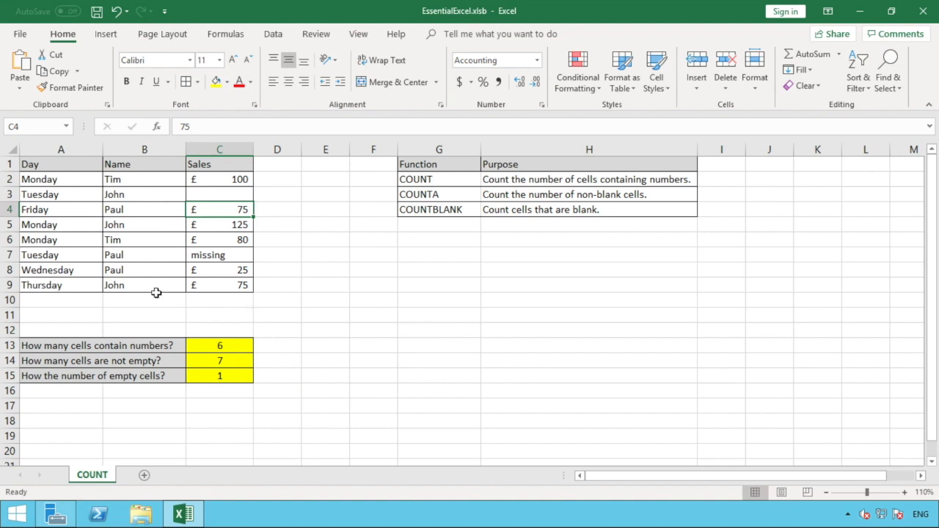
click(231, 351)
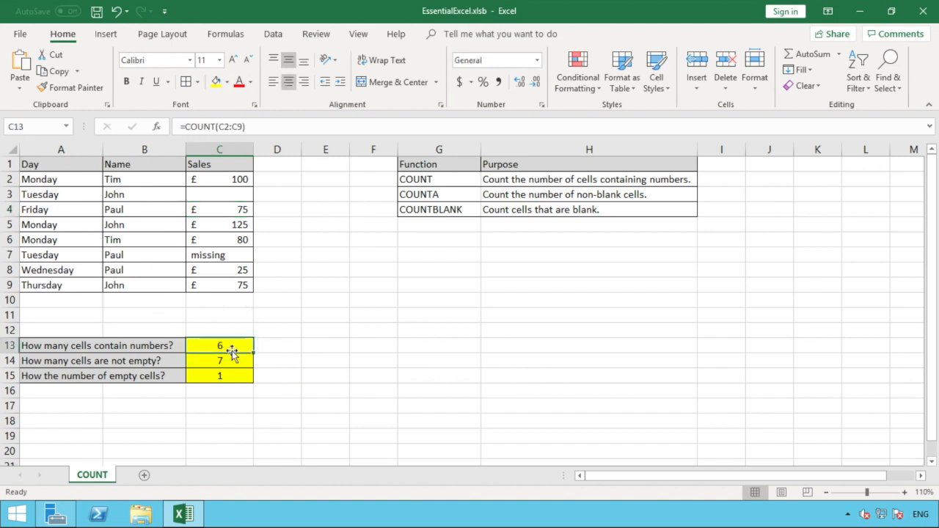